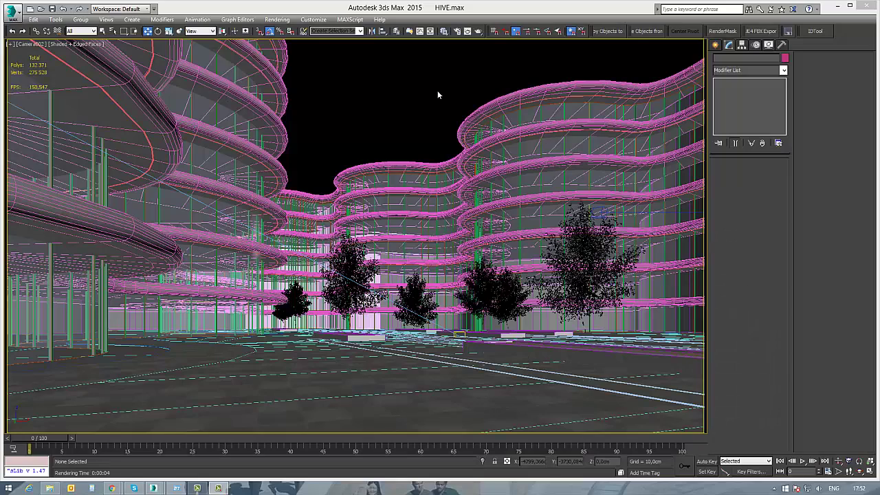
Zoom in on the HIVE plan in the Top view and arm the VRayLight creation tool
key(t)
scroll(373, 227, up, 3)
scroll(449, 248, up, 5)
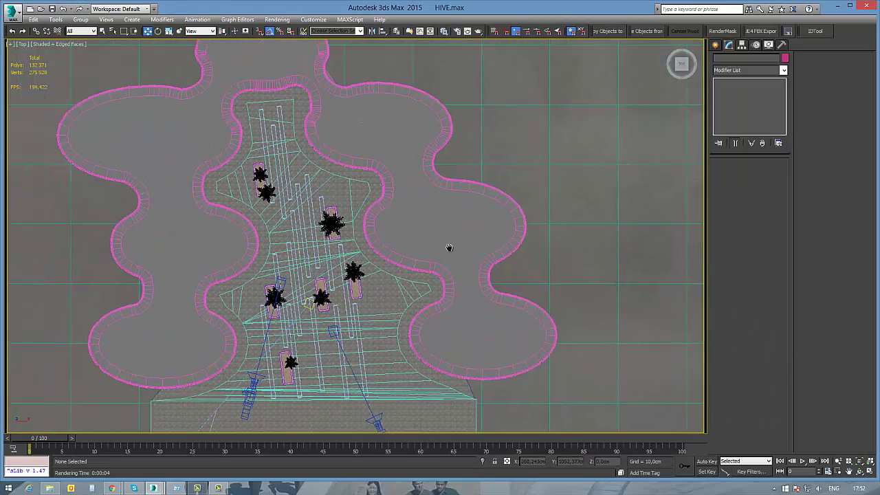
middle_drag(449, 248, 496, 245)
click(728, 44)
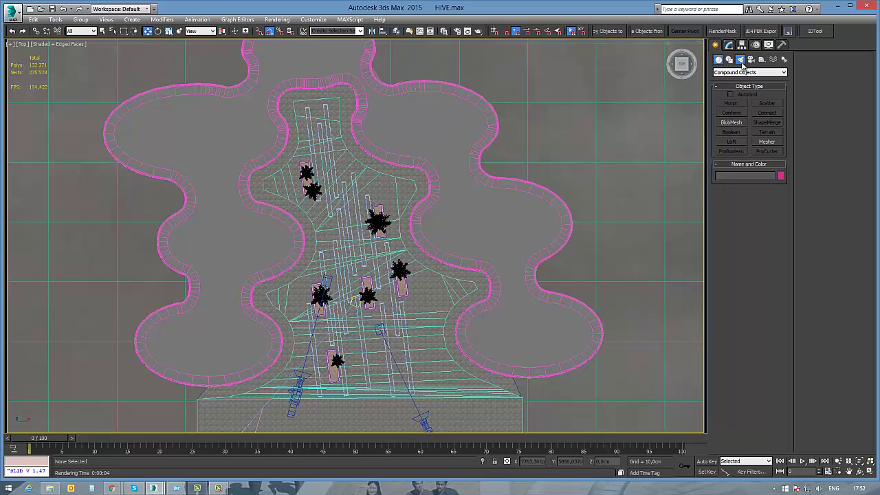
click(740, 59)
click(731, 103)
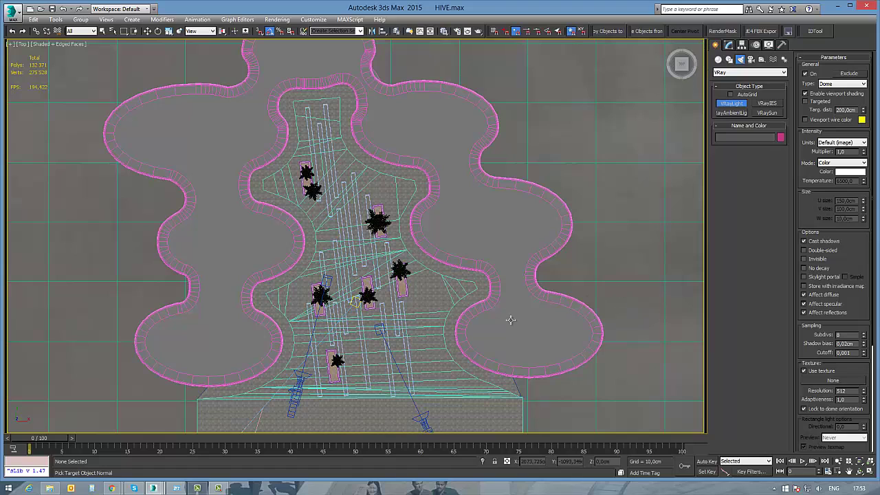
Switch to wireframe, undo the stray dome light, and set the VRayLight type to Plane
key(F3)
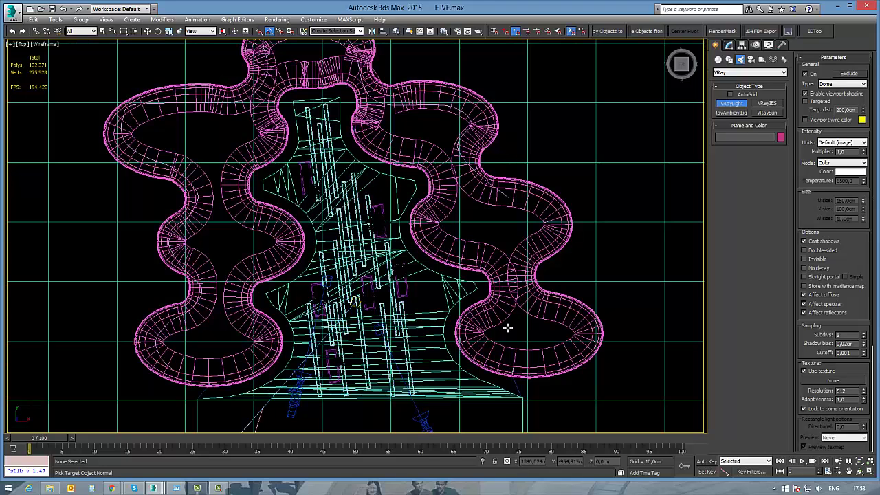
click(493, 317)
key(ctrl+z)
click(843, 83)
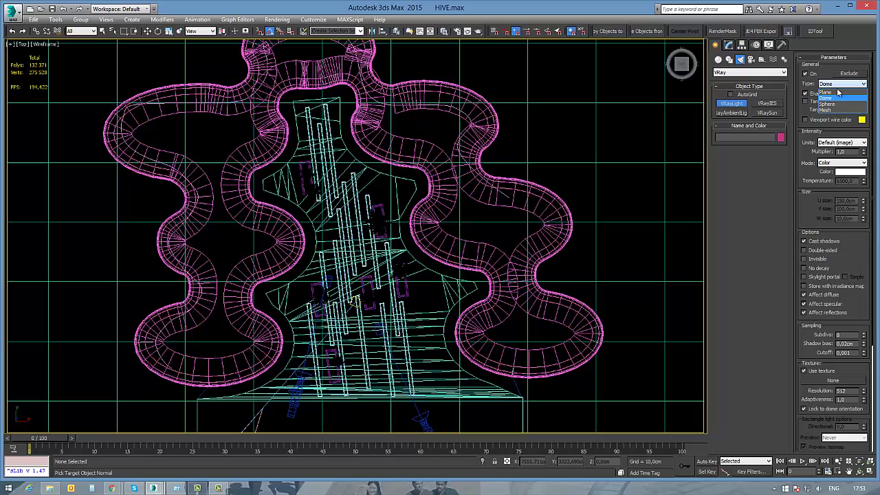
click(839, 91)
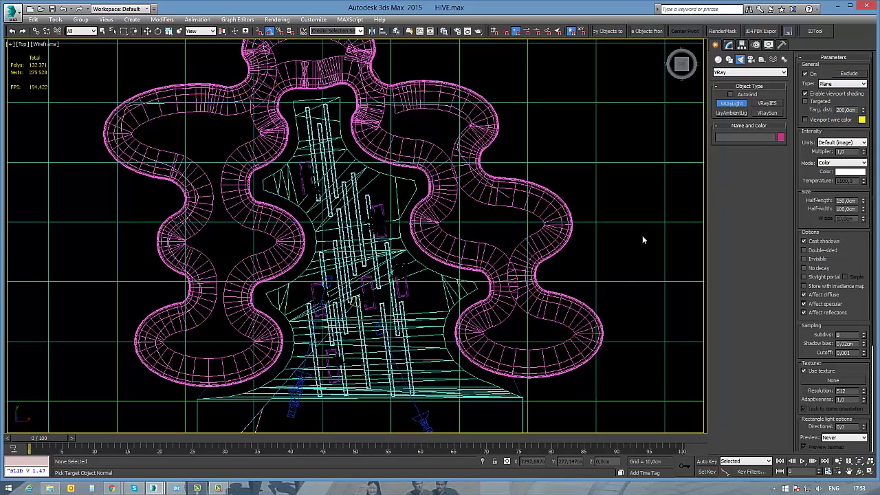
click(843, 84)
click(839, 97)
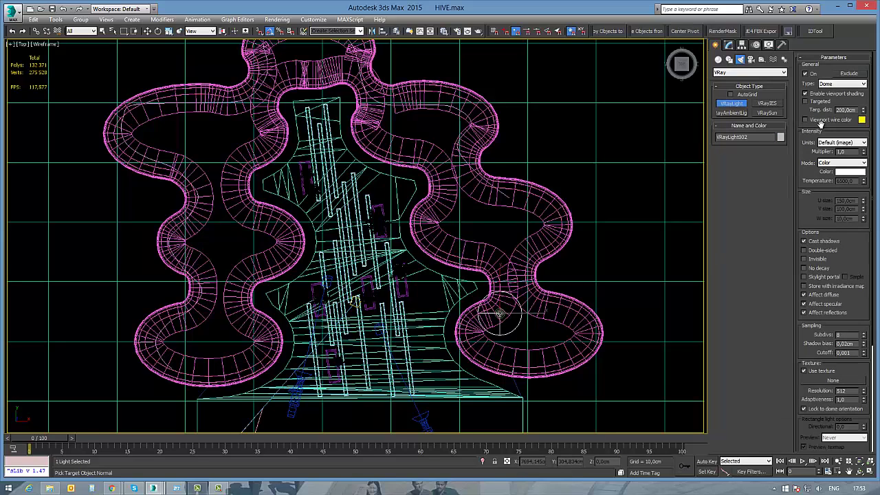
click(842, 84)
click(780, 121)
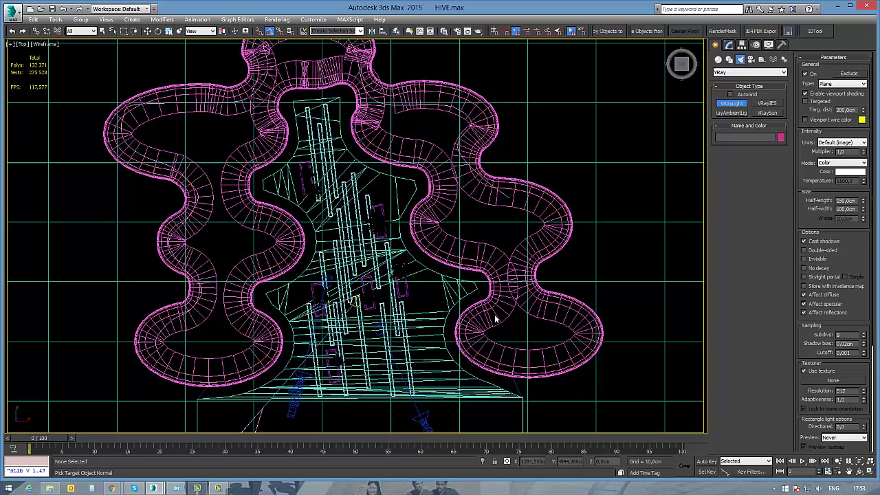
Draw the VRayLight002 plane light as a rectangle inside the right-hand wing
click(732, 104)
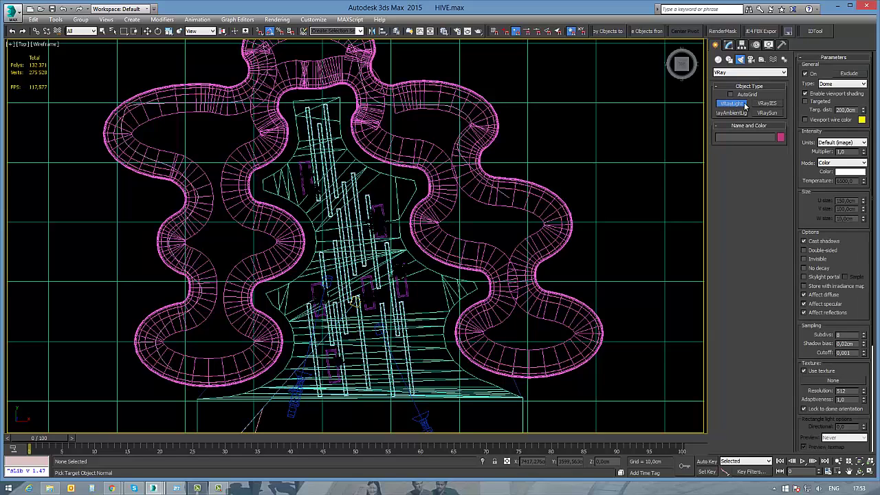
click(718, 60)
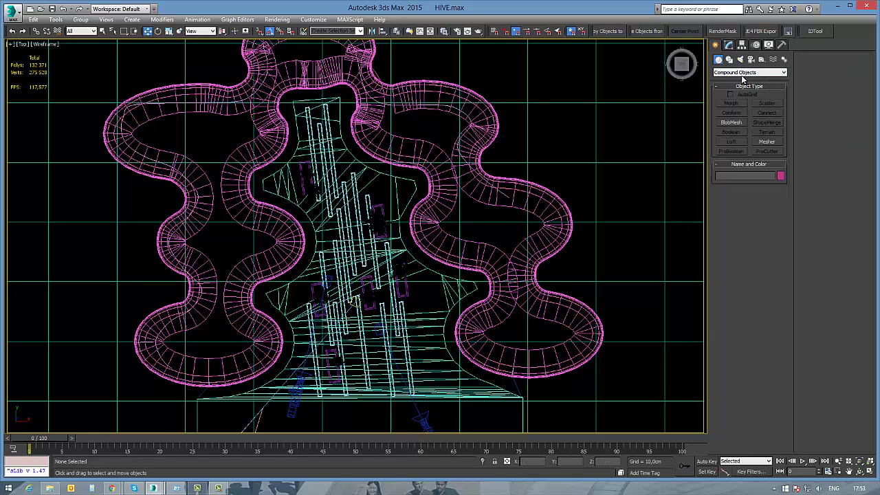
click(740, 60)
click(732, 103)
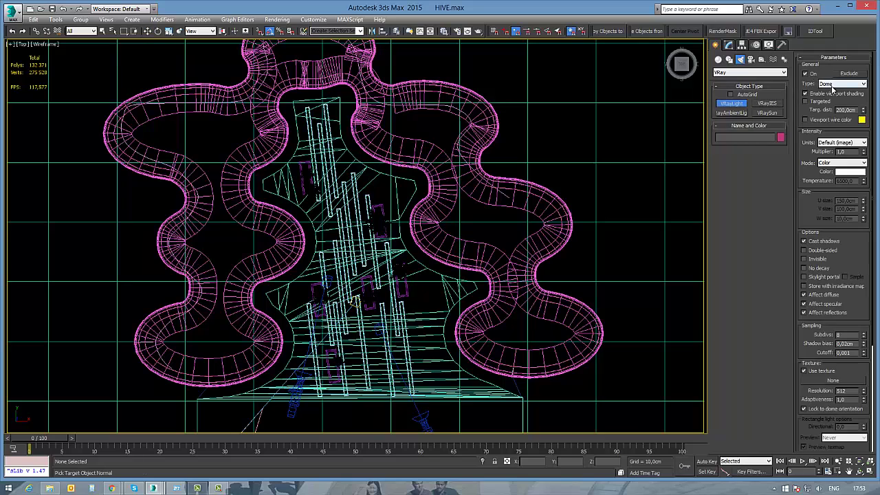
drag(496, 317, 565, 350)
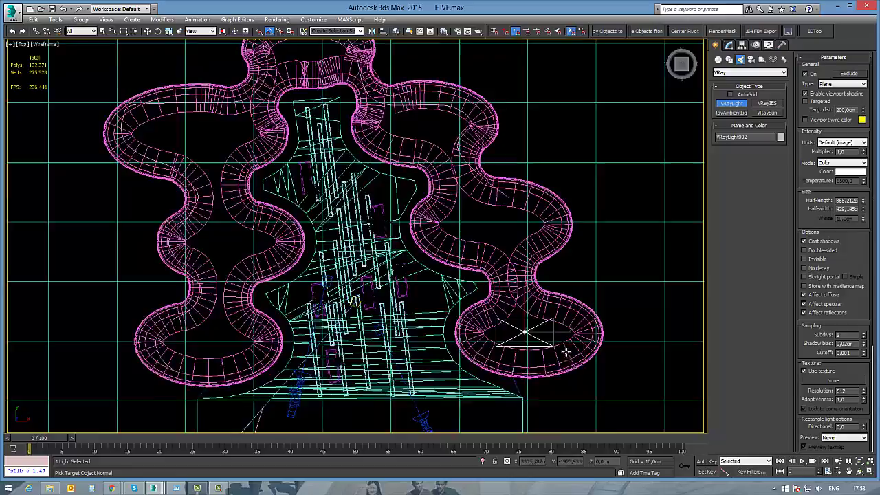
mouse_move(566, 350)
alt+middle_down()
mouse_move(591, 336)
mouse_move(586, 327)
mouse_move(546, 339)
alt+middle_up()
key(t)
key(z)
scroll(519, 313, down, 5)
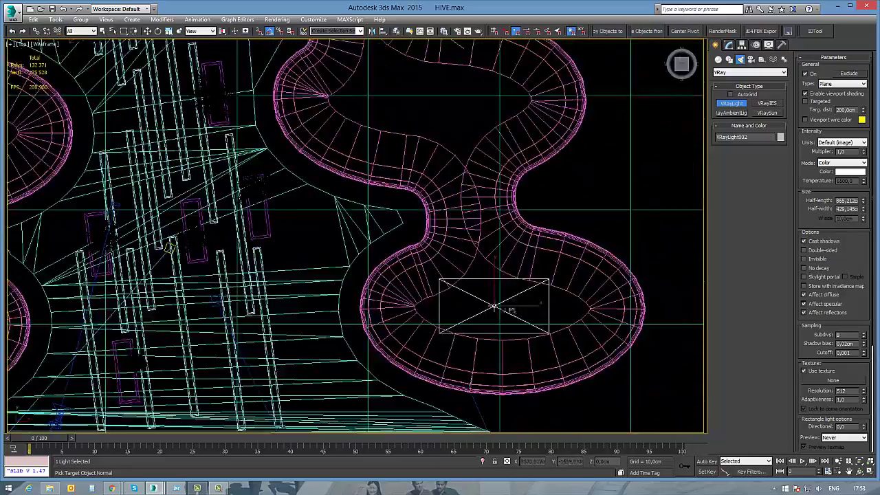
Mirror the plane light so it sits below the building aimed upward
alt+middle_drag(511, 311, 381, 95)
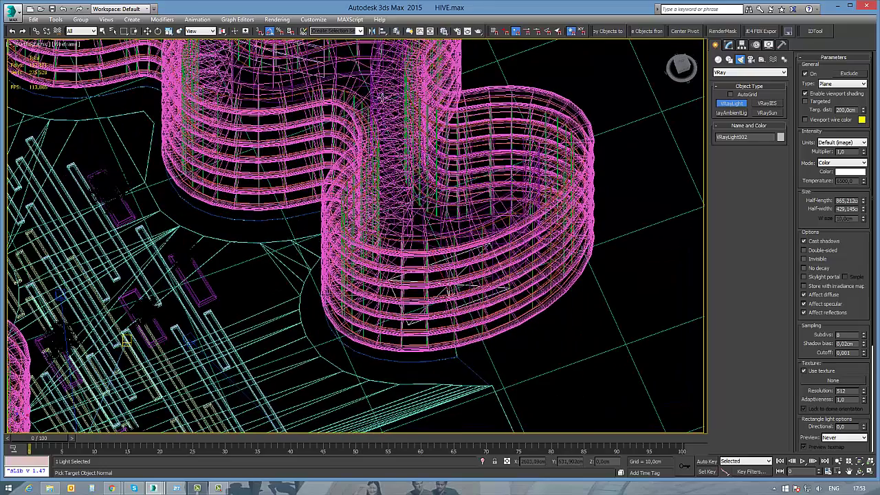
click(372, 32)
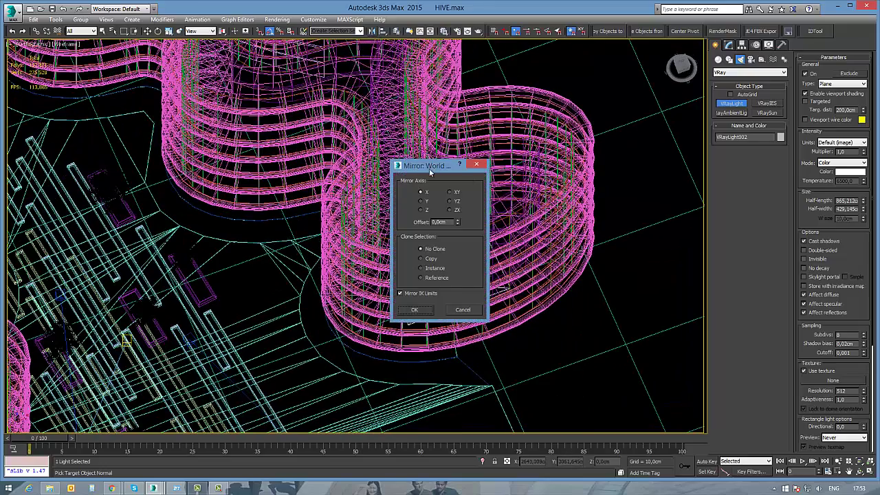
drag(429, 170, 568, 179)
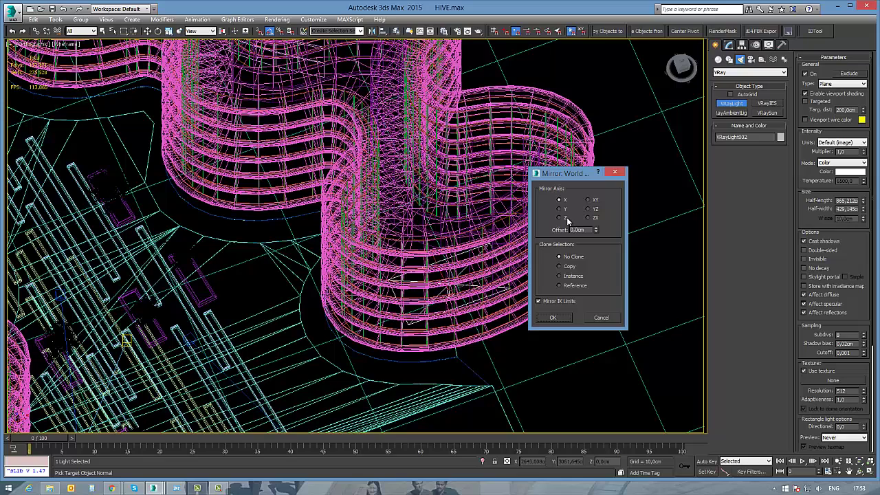
click(561, 318)
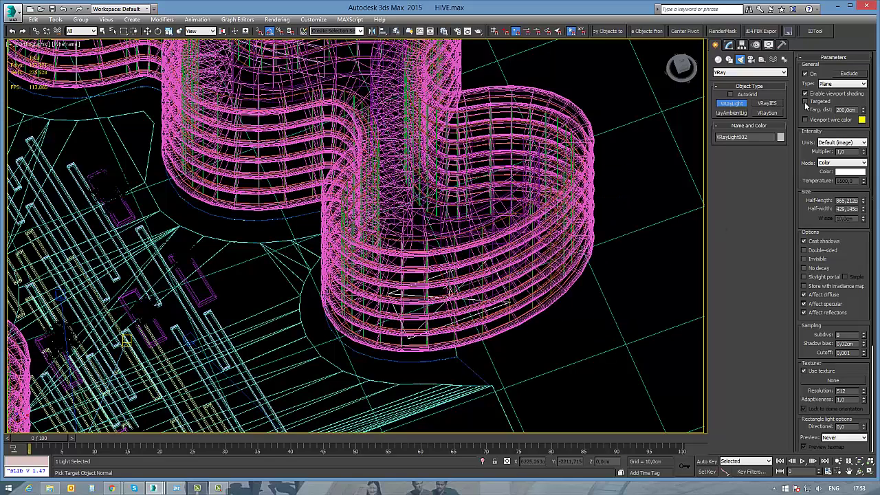
Tint the light colour pale pink by lowering its saturation
click(851, 171)
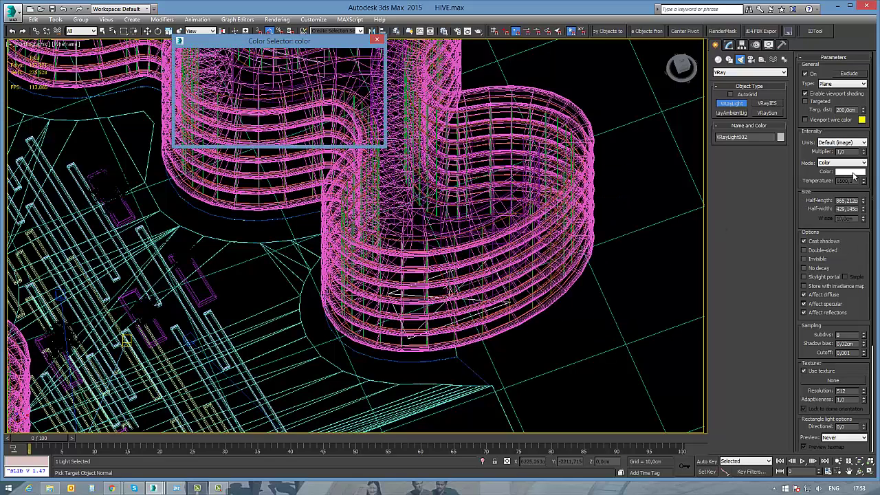
click(320, 100)
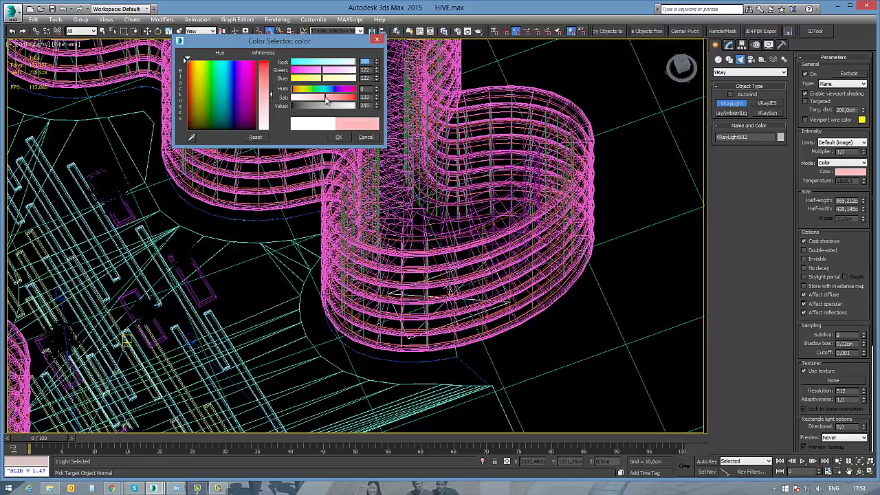
click(338, 137)
Stack instanced copies of the pink plane light up the floors, through VRayLight005
middle_drag(487, 330, 486, 316)
key(f)
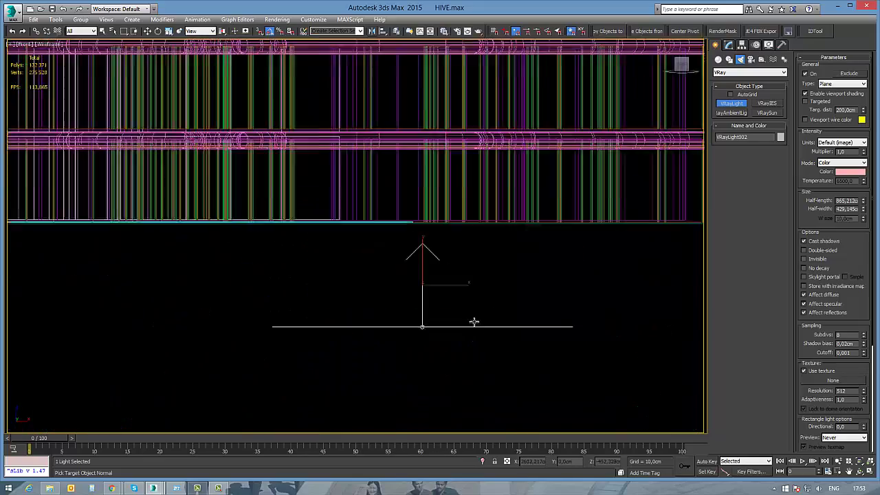
scroll(470, 314, down, 3)
key(w)
drag(448, 284, 451, 130)
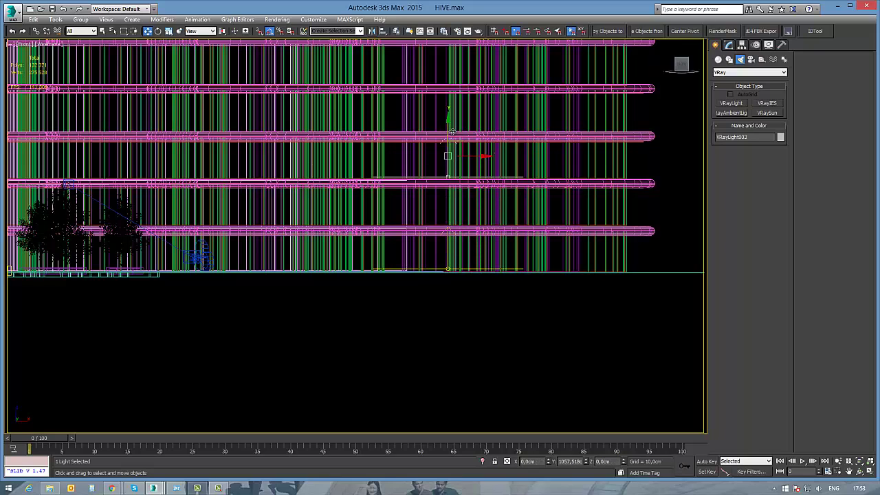
click(443, 285)
middle_drag(453, 195, 436, 302)
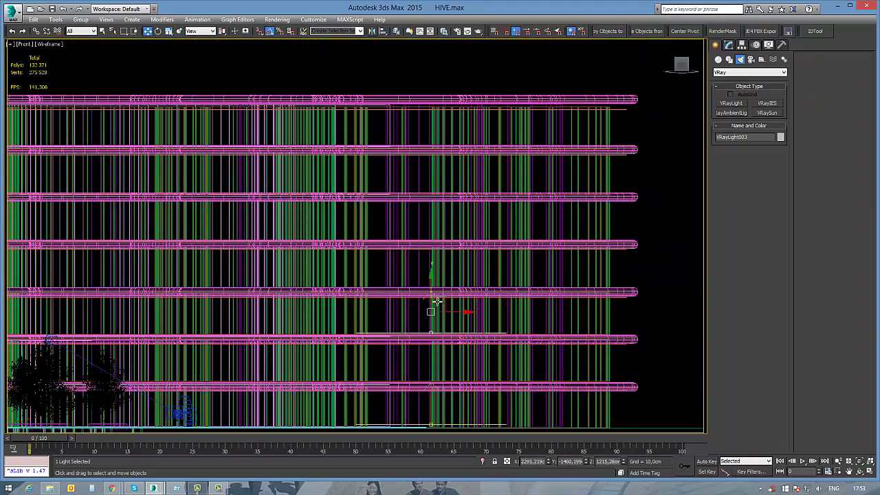
mouse_move(433, 246)
shift+mouse_down()
mouse_move(438, 272)
mouse_move(443, 145)
shift+mouse_up()
click(443, 285)
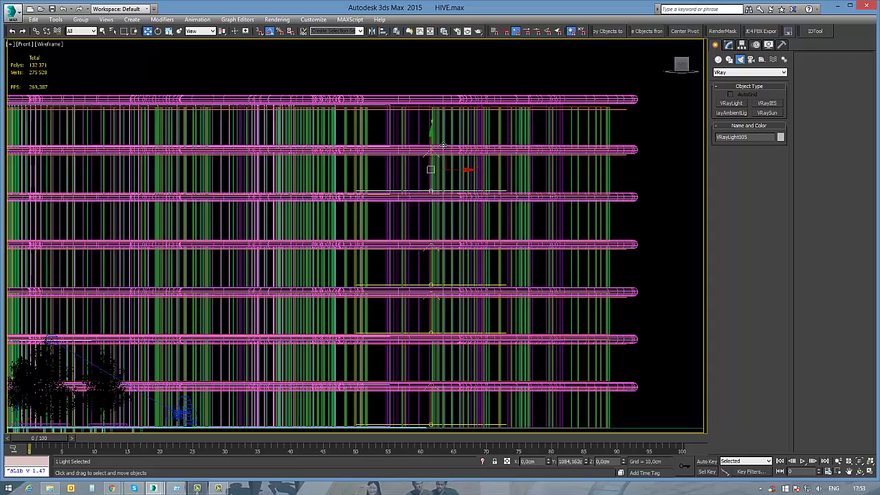
click(441, 287)
Return to the Top view and zoom out to show the whole wavy plan
key(t)
key(z)
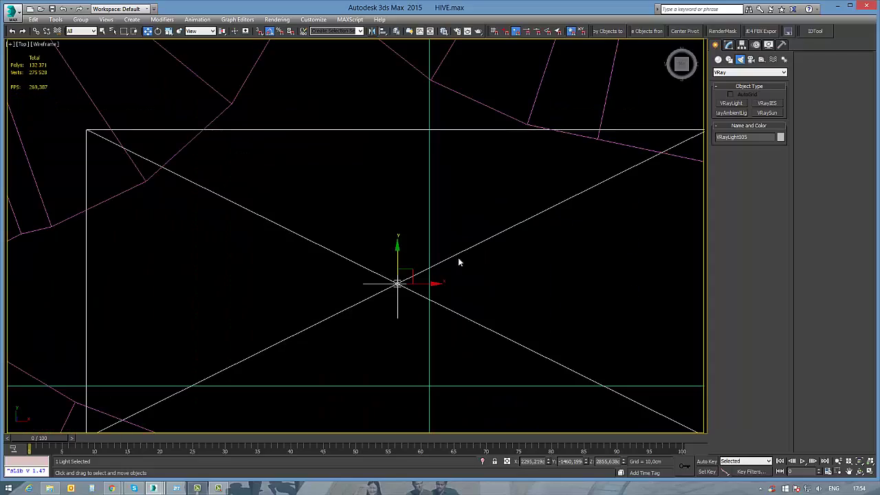
scroll(403, 233, down, 5)
scroll(398, 236, down, 3)
scroll(433, 322, down, 3)
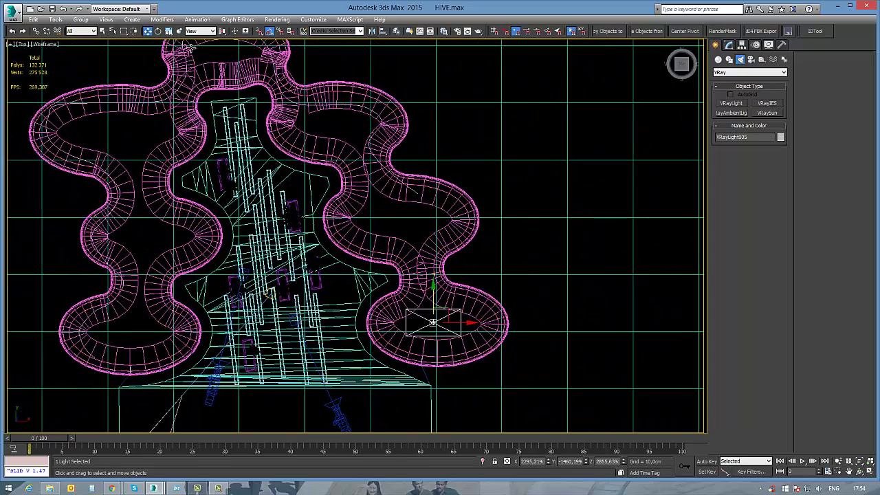
Restrict the selection filter to Lights and box-select the four stacked lights
click(201, 31)
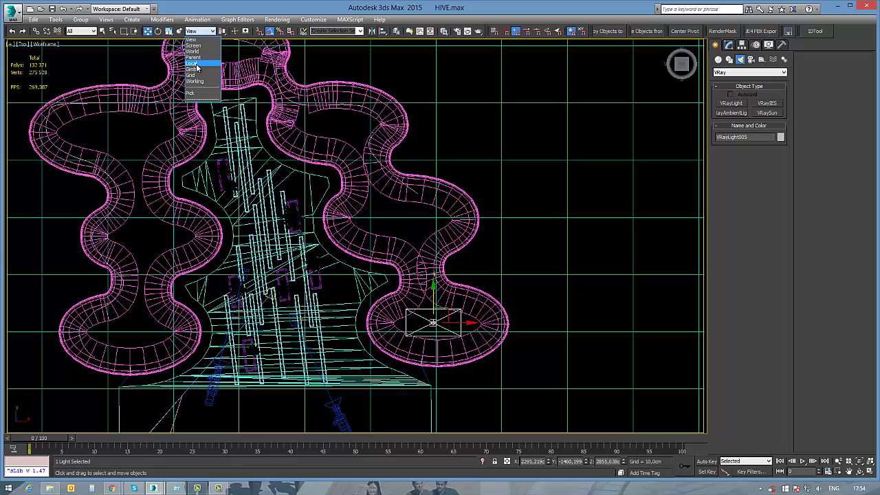
click(82, 31)
click(87, 60)
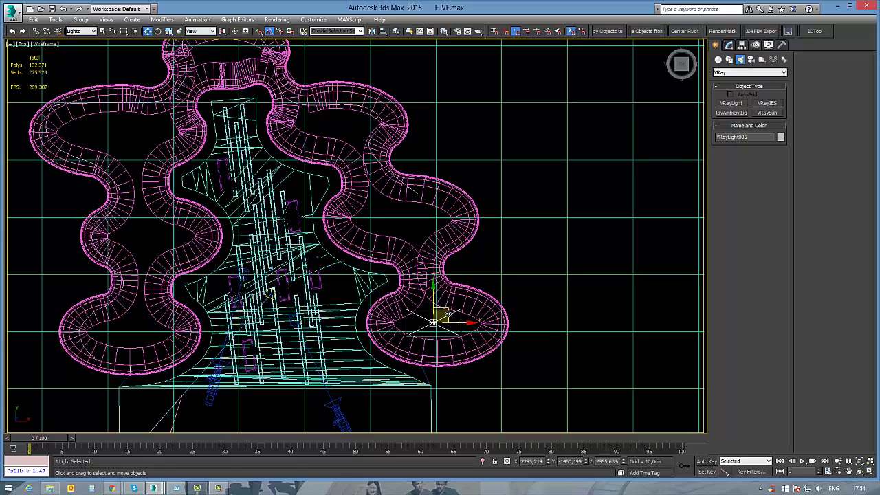
mouse_move(479, 372)
mouse_down()
mouse_move(410, 301)
mouse_move(431, 237)
mouse_up()
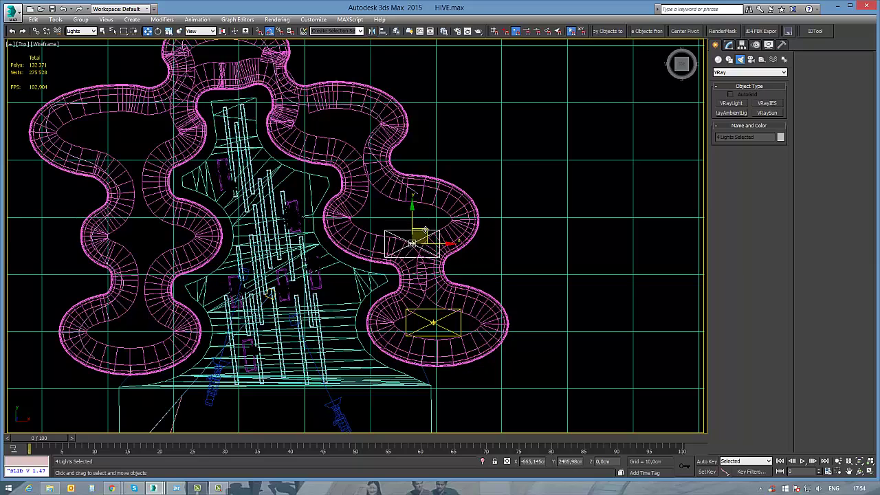
Clone the light stack as instances into the neighbouring and upper lobes
click(442, 284)
shift+drag(427, 232, 365, 142)
key(Return)
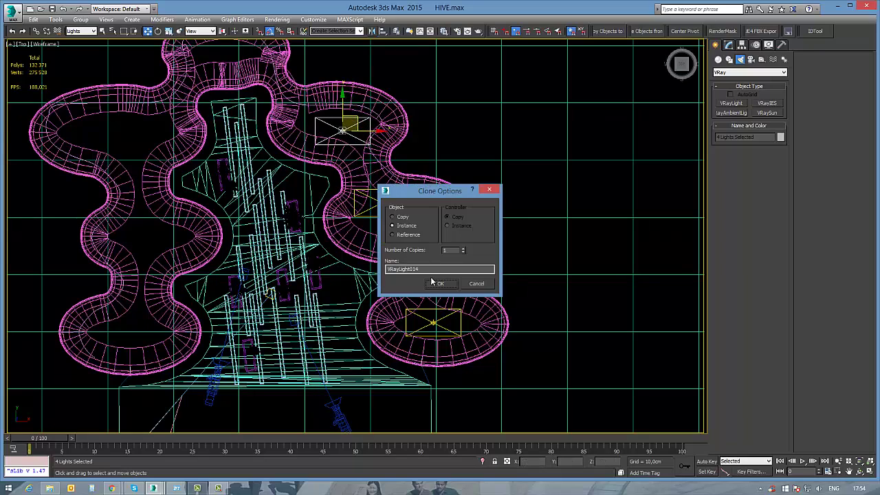
click(439, 283)
middle_drag(338, 134, 426, 240)
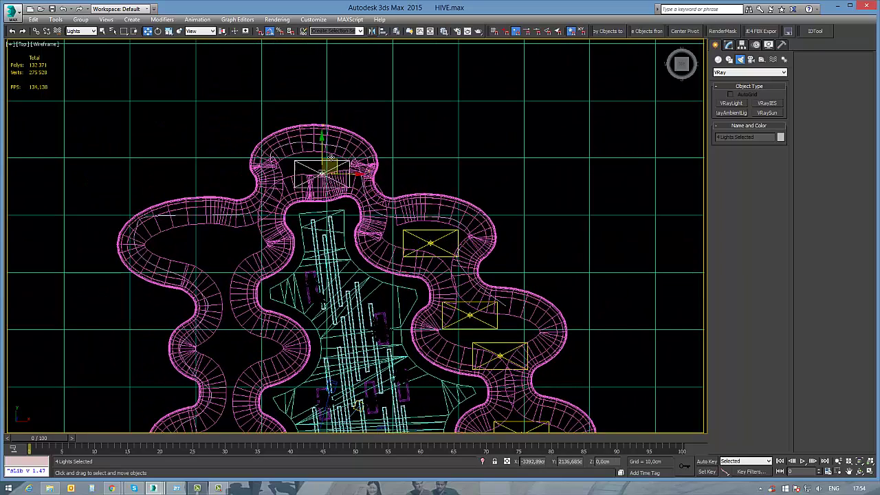
mouse_move(431, 242)
shift+mouse_down()
mouse_move(311, 167)
mouse_move(236, 232)
mouse_move(225, 273)
shift+mouse_up()
click(440, 287)
click(441, 284)
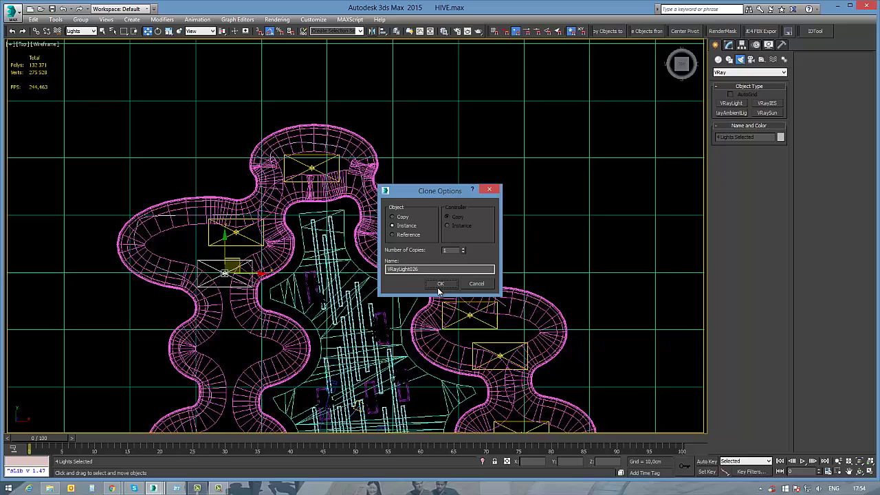
click(441, 285)
Clone the light stack as instances into the left and lower lobes
middle_drag(376, 360, 399, 221)
shift+drag(261, 123, 271, 303)
click(440, 284)
click(440, 283)
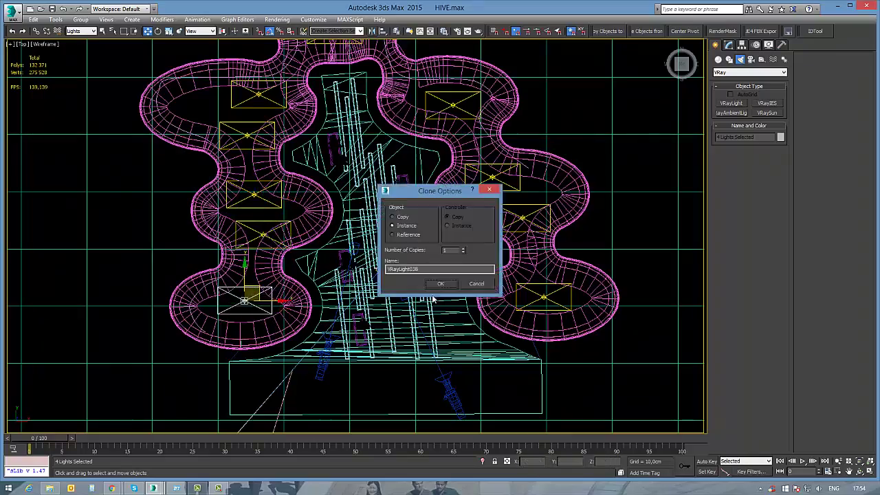
click(440, 284)
Select all the lights and isolate them so they display on their own
alt+middle_drag(457, 308, 350, 308)
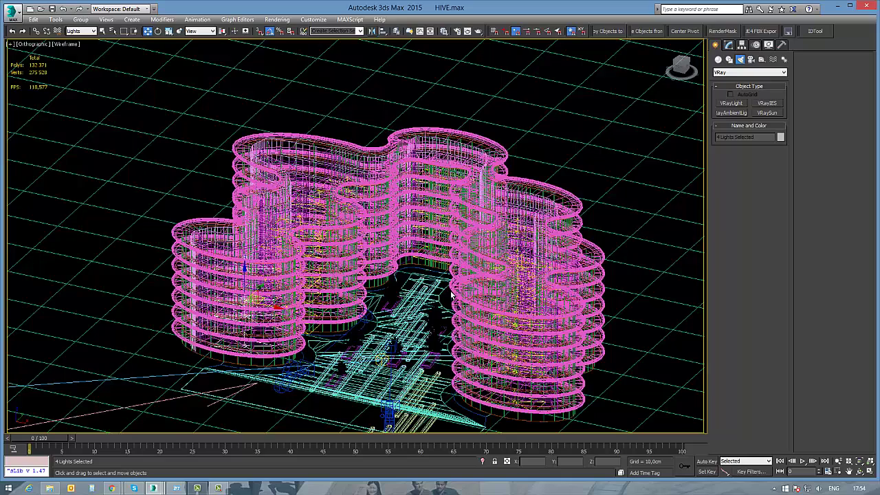
click(350, 308)
key(alt+q)
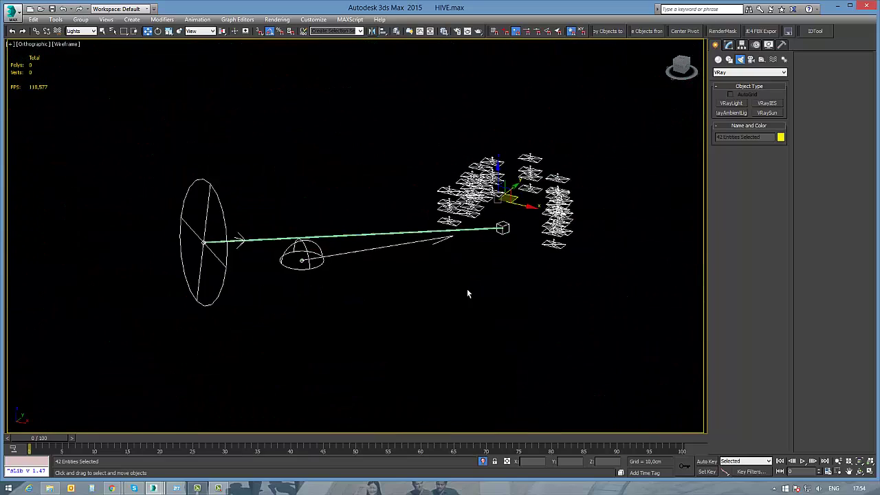
alt+middle_drag(466, 289, 527, 274)
drag(534, 295, 472, 191)
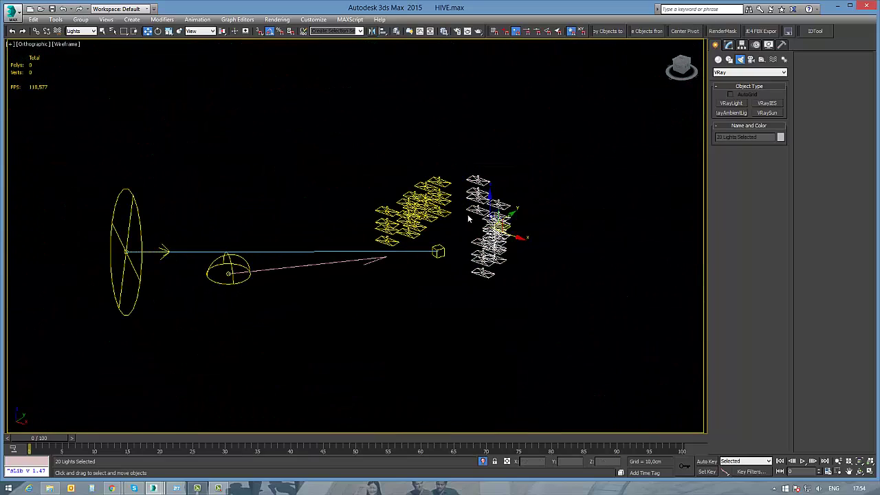
ctrl+drag(463, 232, 358, 153)
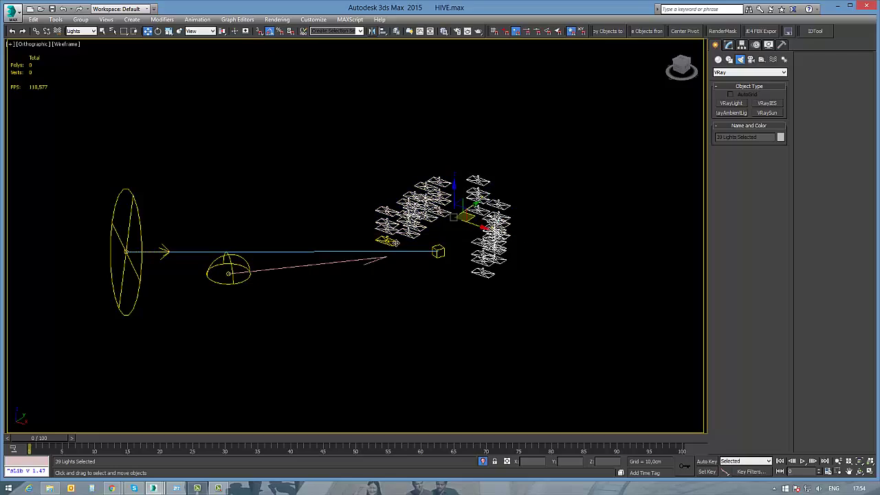
ctrl+click(442, 262)
key(z)
alt+middle_drag(482, 288, 411, 304)
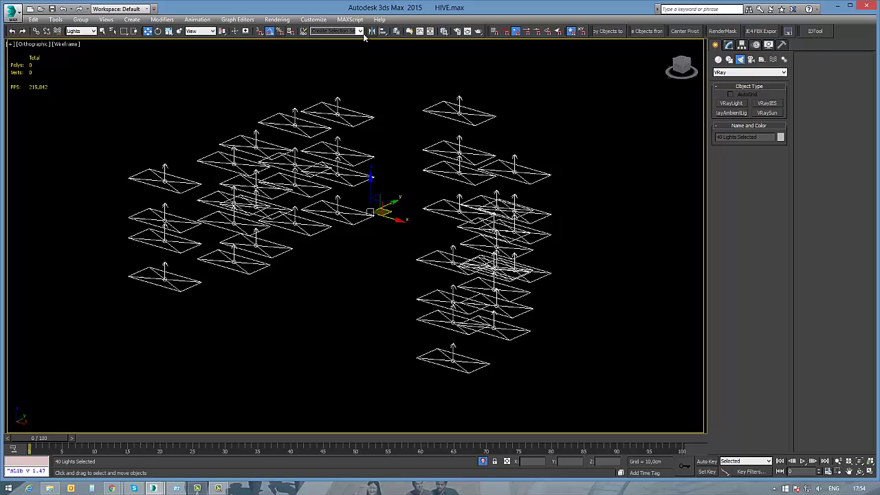
Launch the selectionRandomizer script from the soulburn scripts lister
click(789, 32)
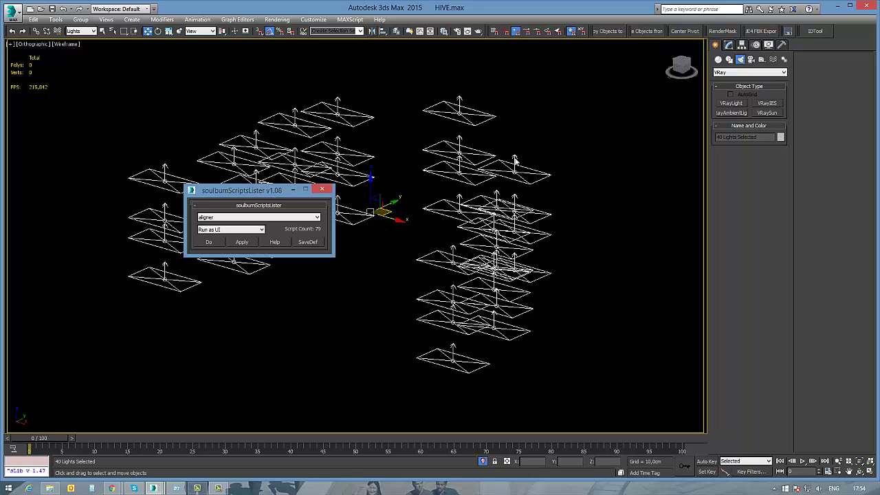
click(231, 219)
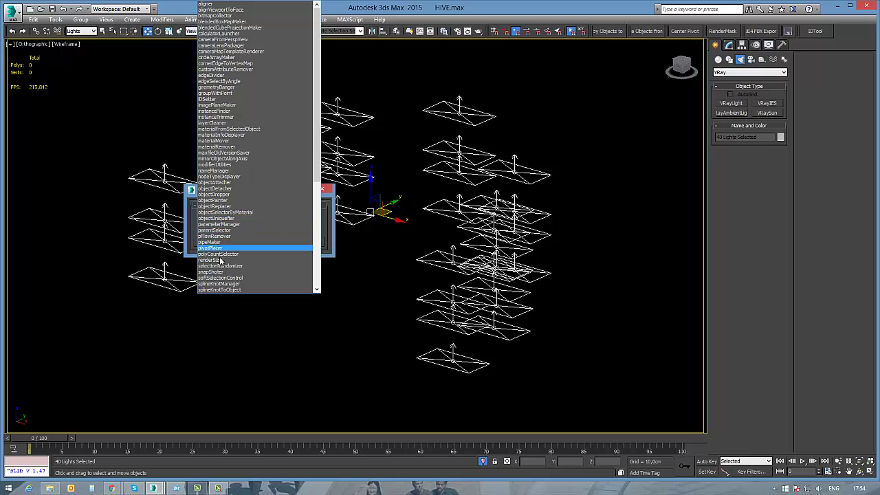
scroll(230, 206, down, 2)
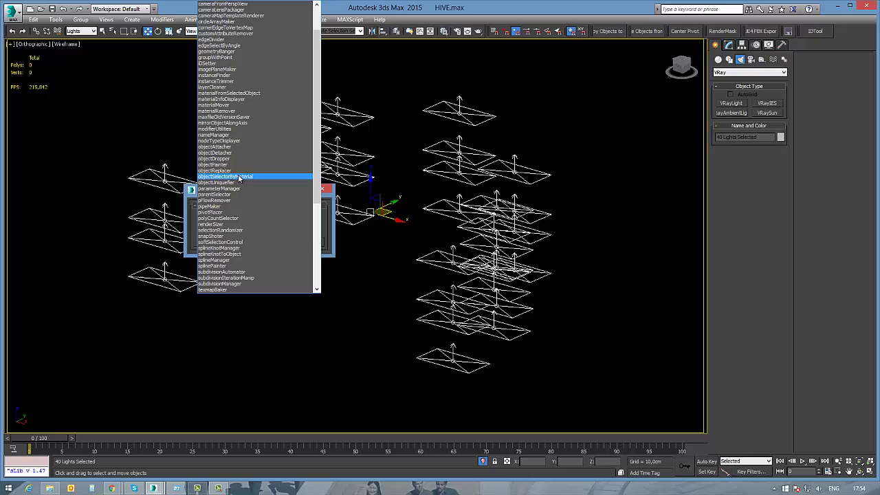
click(238, 234)
click(238, 243)
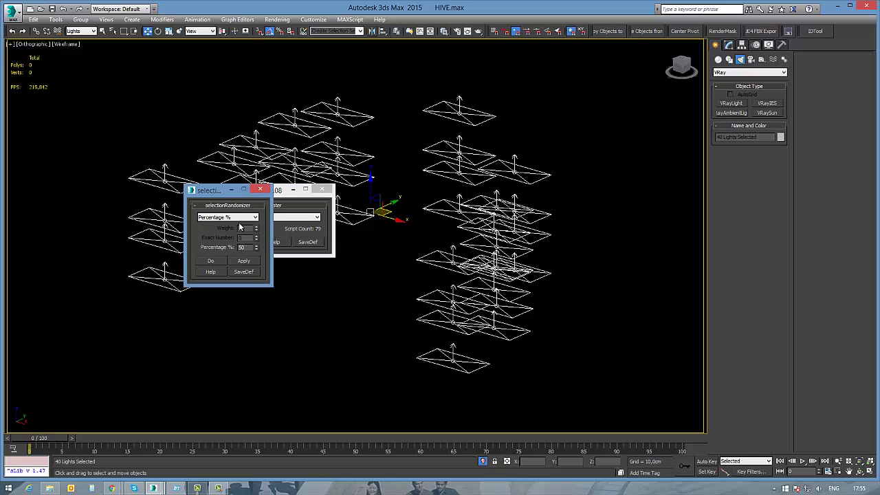
Randomly select 20 percent of all 40 lights with selectionRandomizer, then clear the selection
drag(226, 200, 230, 299)
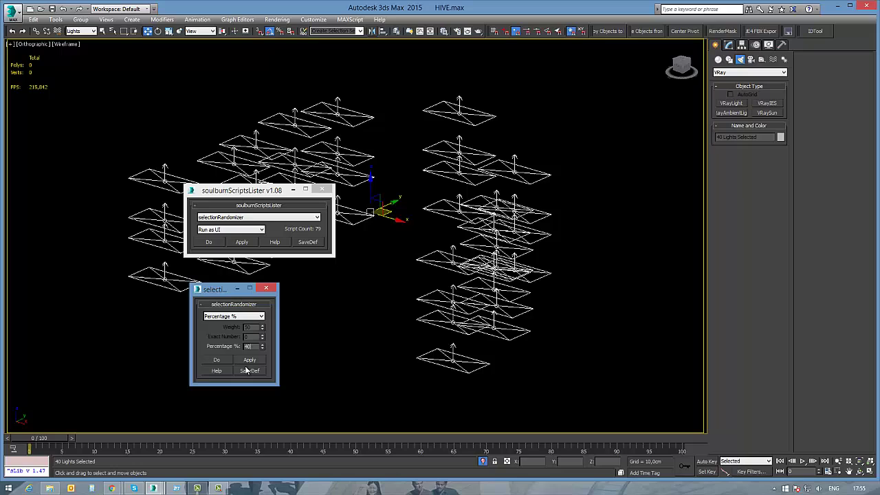
click(249, 361)
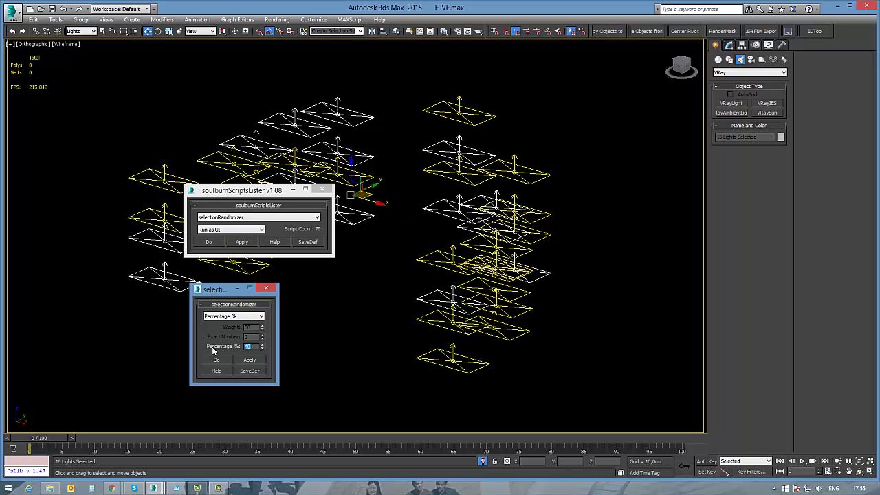
click(250, 362)
text(20)
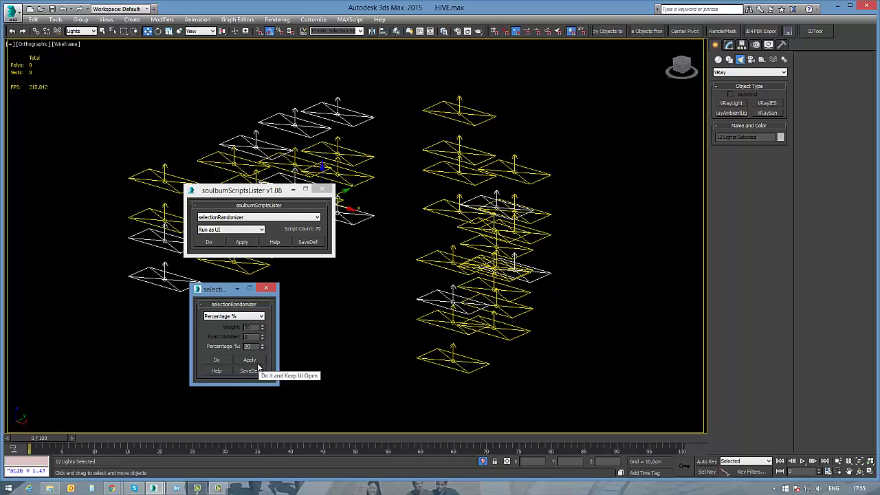
click(256, 361)
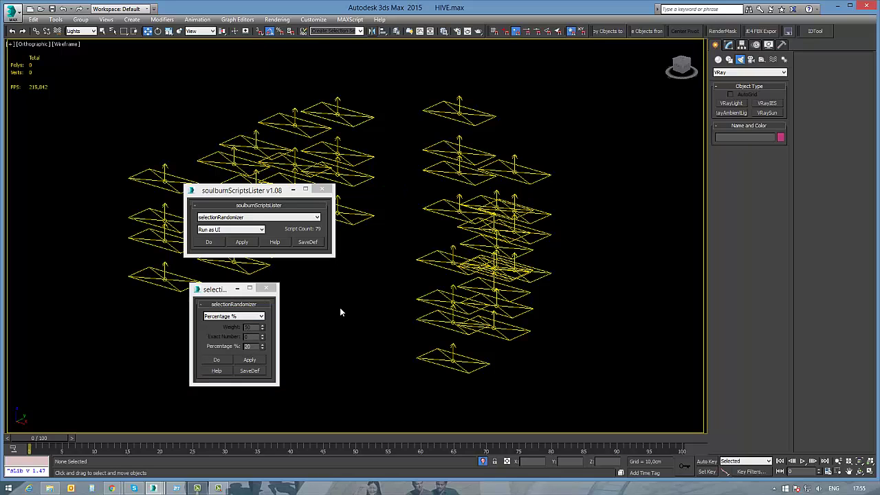
key(ctrl+a)
click(249, 360)
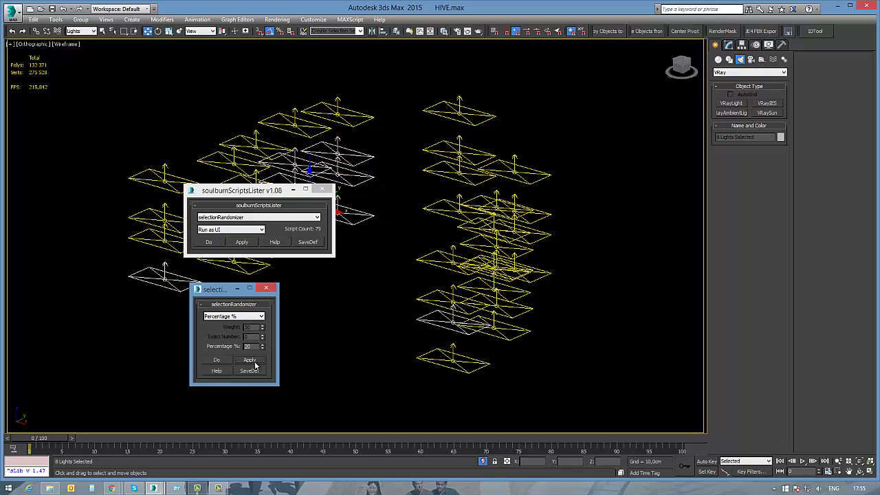
click(375, 327)
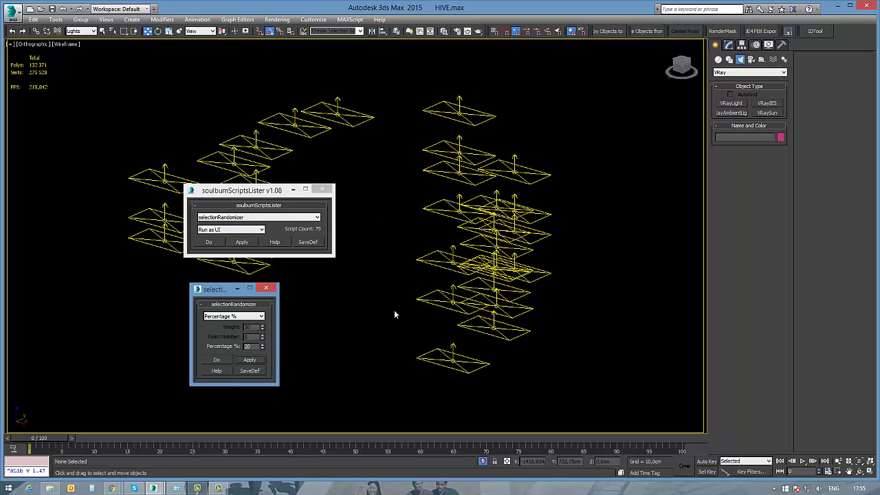
mouse_move(385, 344)
alt+middle_down()
mouse_move(389, 372)
mouse_move(379, 358)
mouse_move(391, 360)
mouse_move(414, 420)
alt+middle_up()
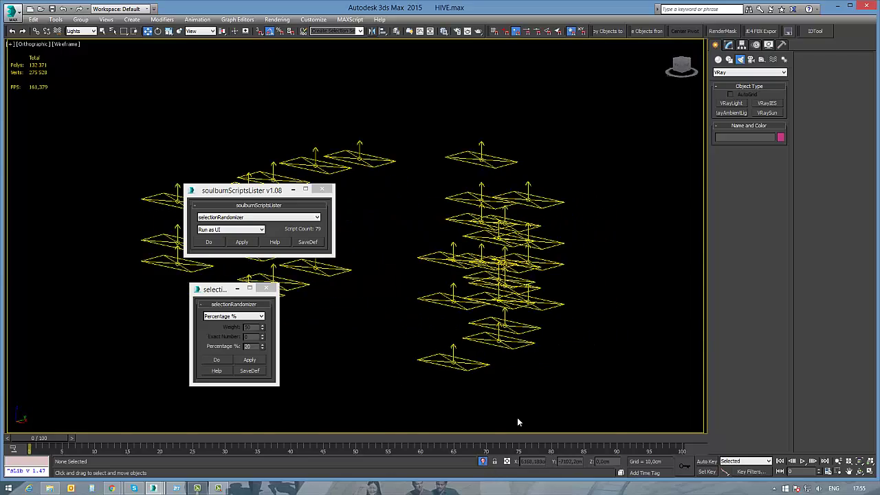
View through the plaza camera with Shaded + Edged Faces and close both script windows
key(c)
double_click(413, 184)
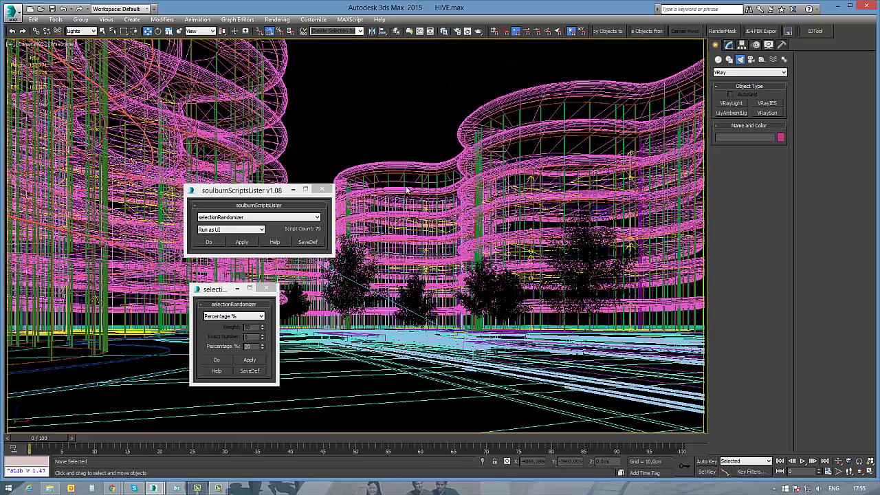
key(F3)
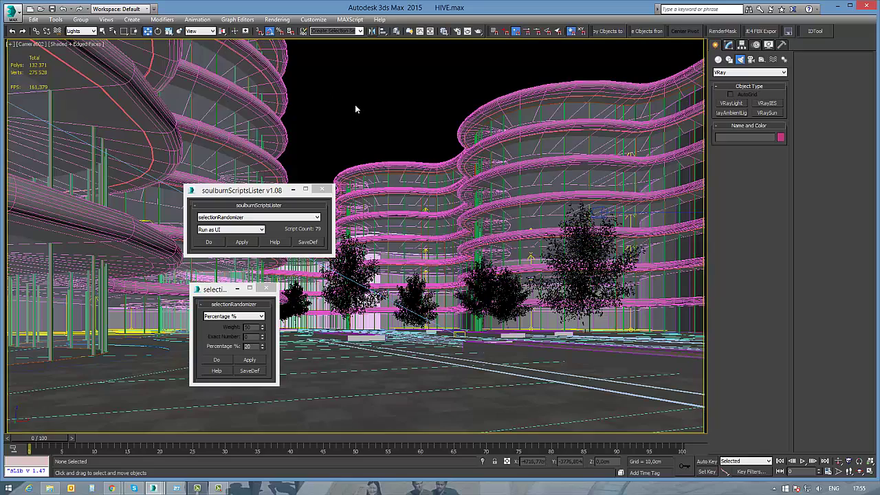
click(321, 189)
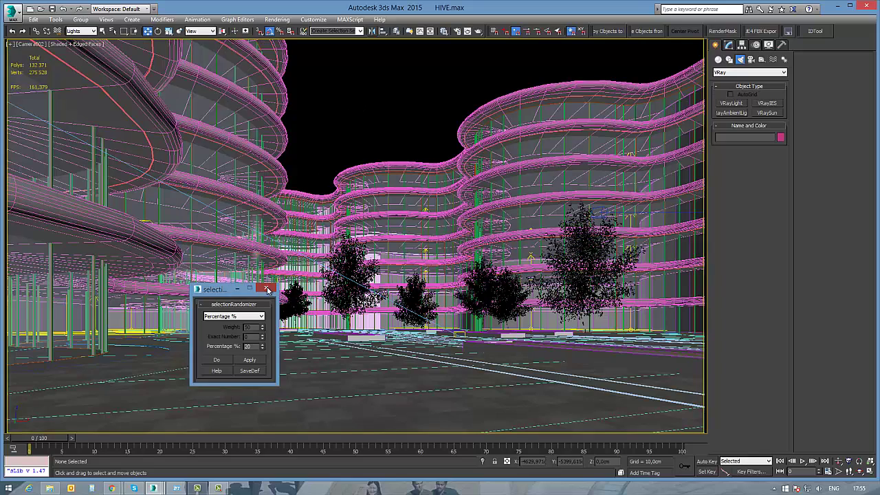
click(266, 288)
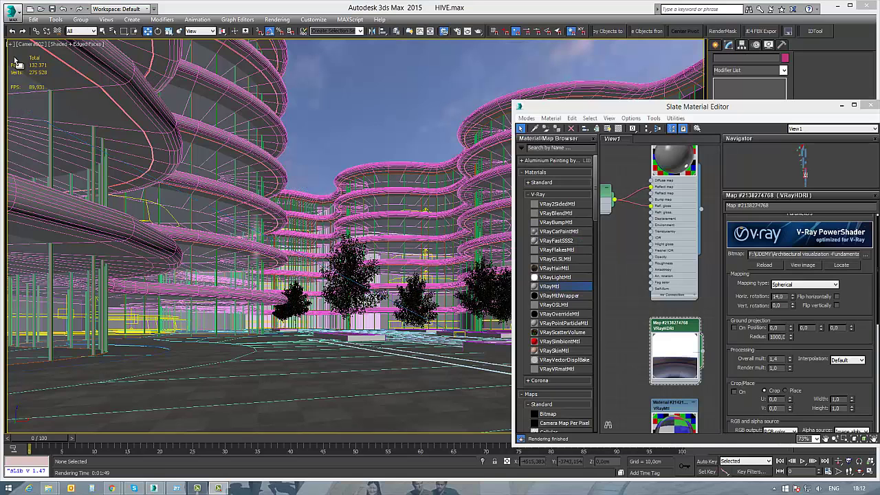
Rotate the VRayHDRI sky's horizontal rotation to -105 in the Slate Material Editor
drag(537, 110, 496, 110)
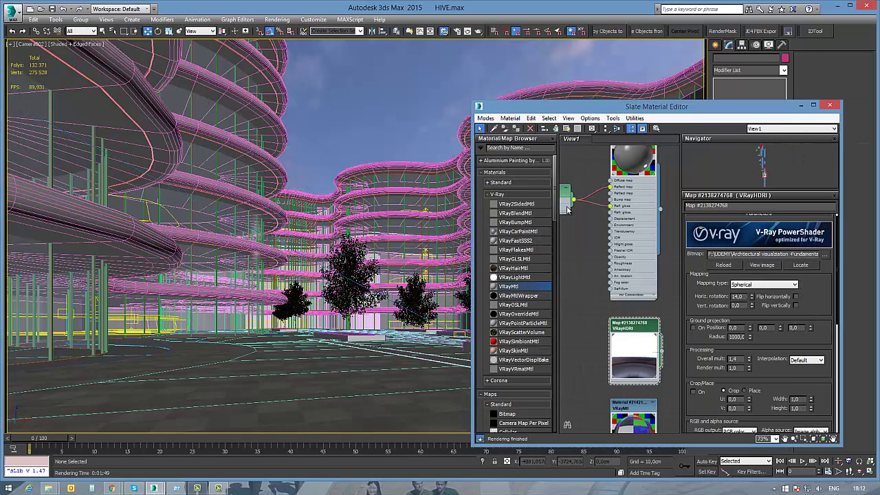
mouse_move(752, 296)
mouse_down()
mouse_move(761, 337)
mouse_move(733, 114)
mouse_up()
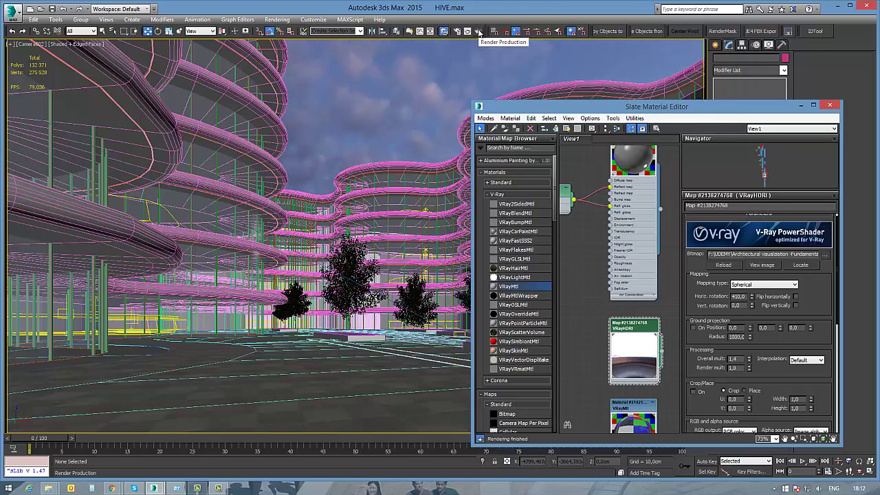
drag(640, 329, 626, 323)
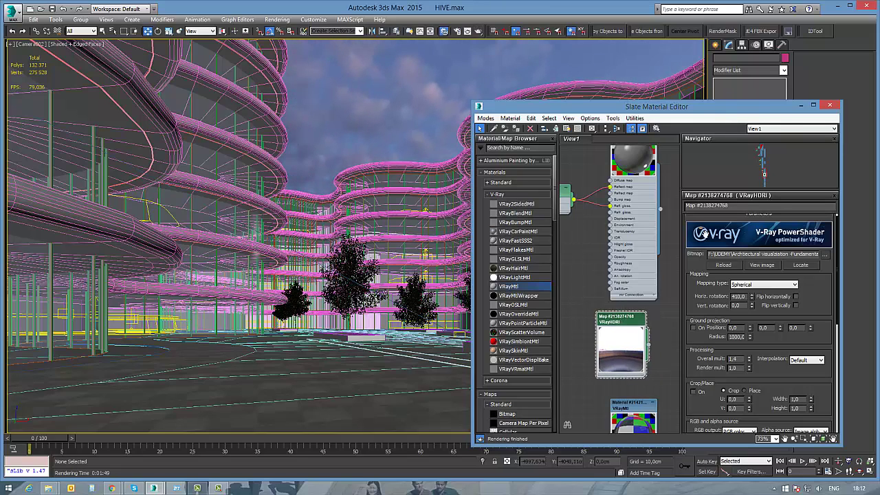
click(830, 107)
Compare the Camera001 and Camera002 views, keep Camera002, and start merging Line008
key(u)
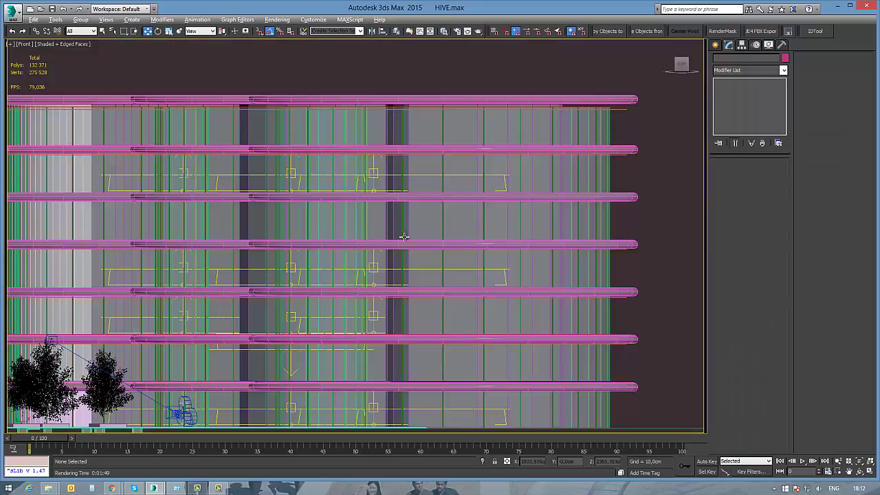
alt+middle_drag(400, 236, 428, 222)
key(c)
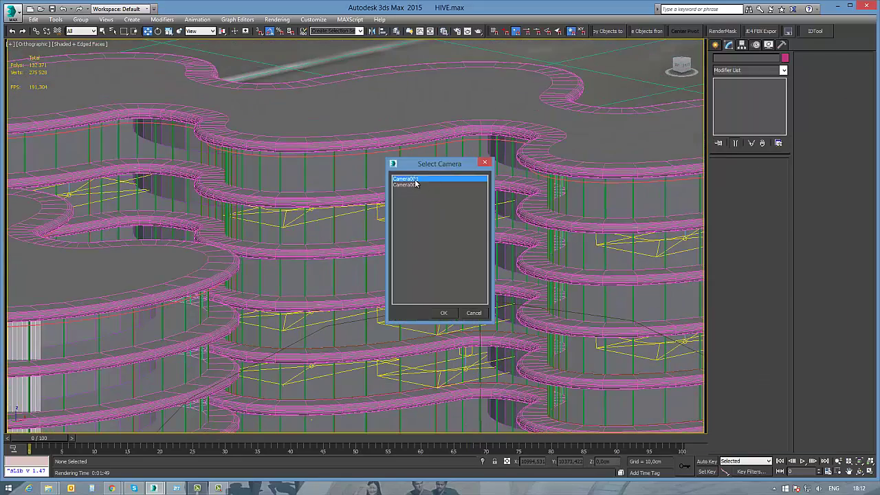
double_click(414, 178)
key(c)
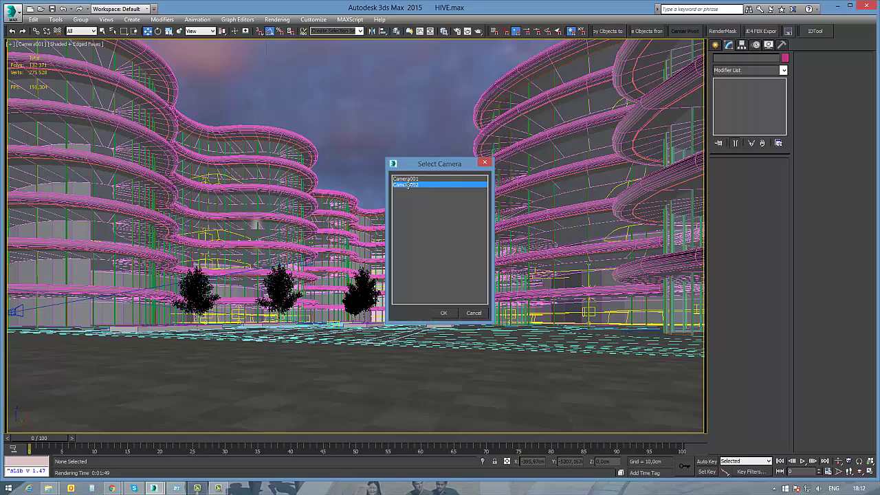
double_click(405, 184)
key(c)
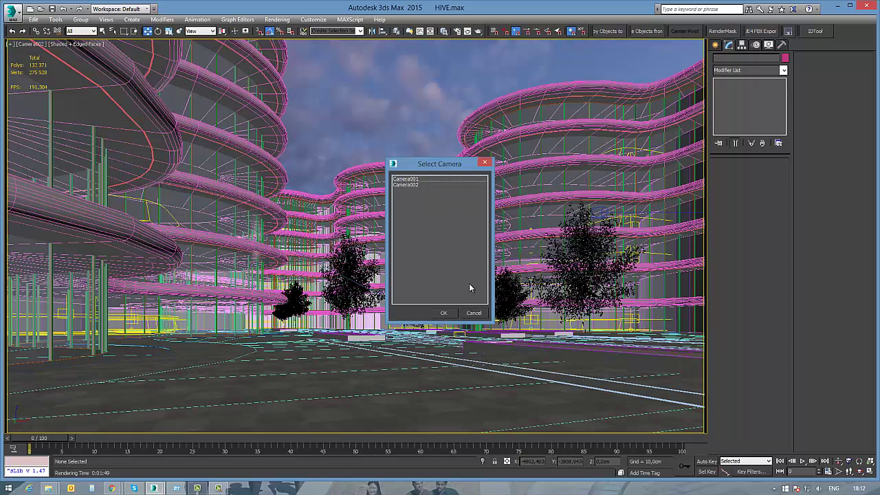
click(474, 313)
click(634, 33)
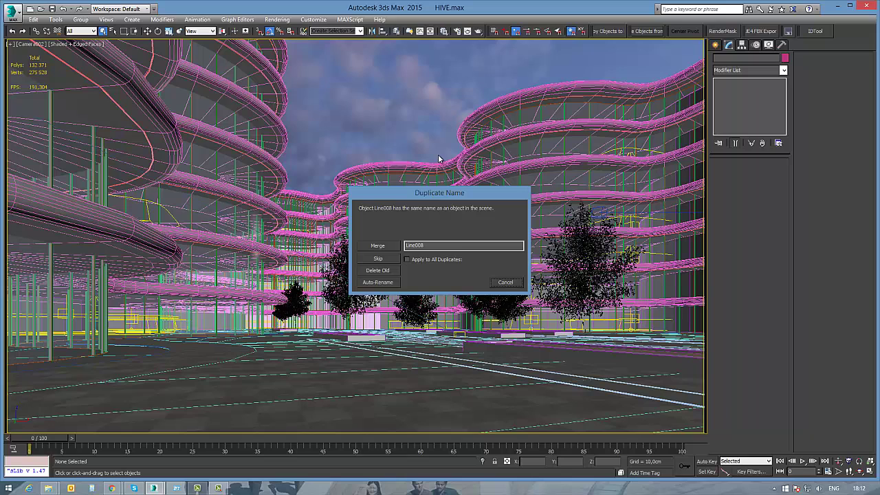
Auto-rename the merged object to Line009 and move it onto the plaza floor
click(388, 281)
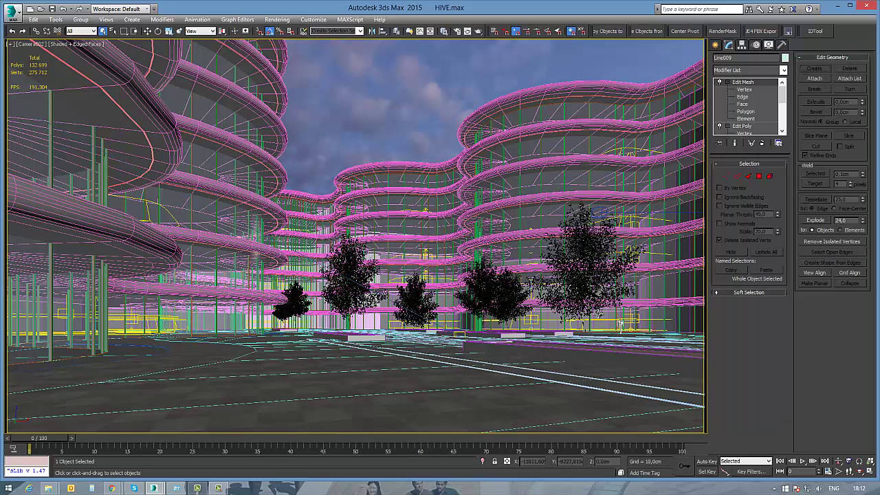
key(w)
drag(621, 310, 621, 204)
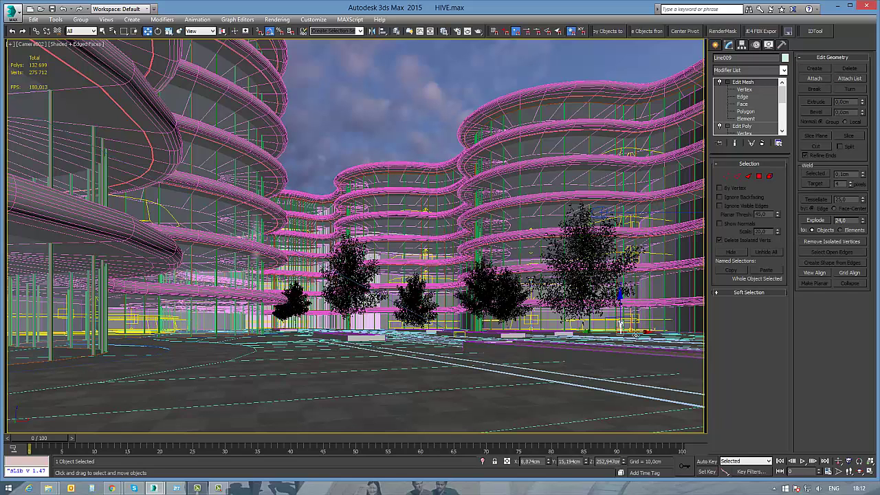
drag(617, 330, 302, 369)
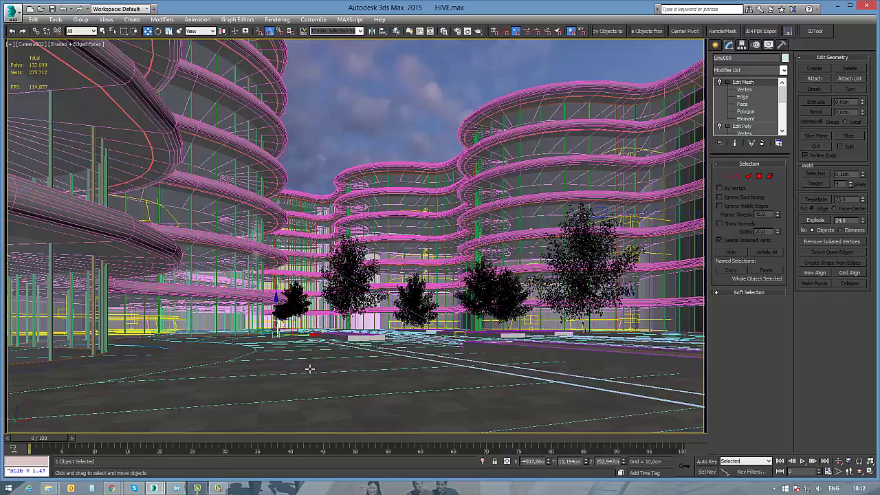
Check Line009's placement beside the planters from orthographic and Top views
key(u)
mouse_move(310, 363)
alt+middle_down()
mouse_move(321, 390)
mouse_move(444, 340)
mouse_move(381, 306)
alt+middle_up()
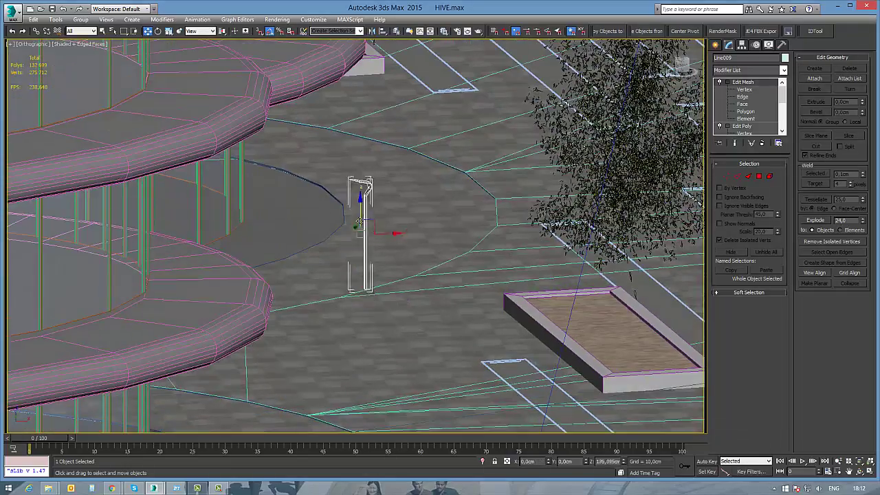
mouse_move(412, 278)
alt+middle_down()
mouse_move(450, 318)
mouse_move(389, 313)
mouse_move(361, 328)
alt+middle_up()
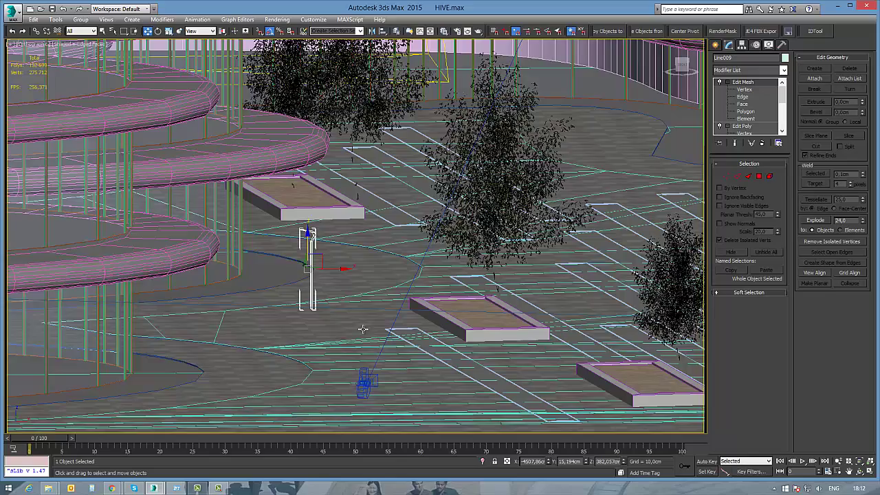
key(t)
scroll(375, 250, up, 10)
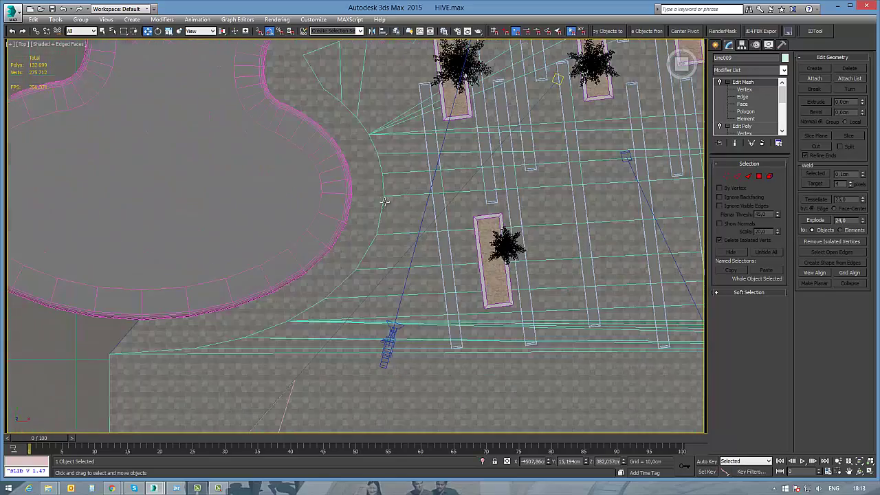
scroll(317, 172, down, 2)
scroll(325, 173, down, 2)
scroll(352, 196, up, 3)
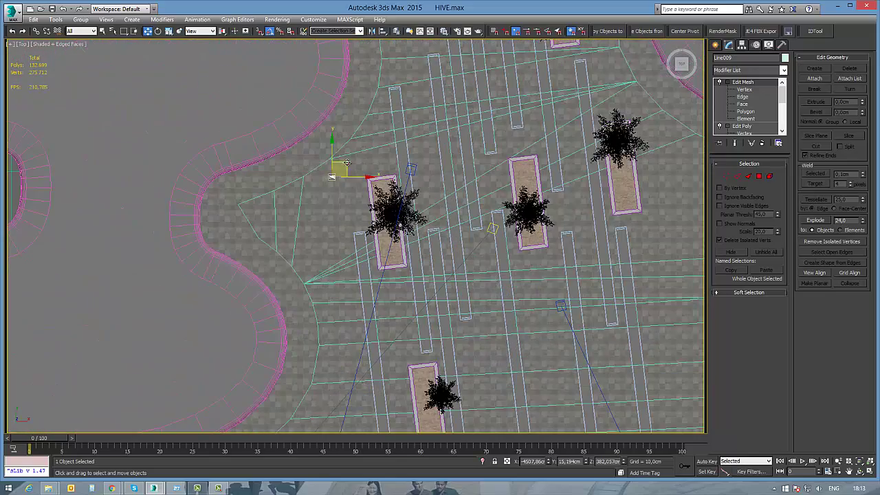